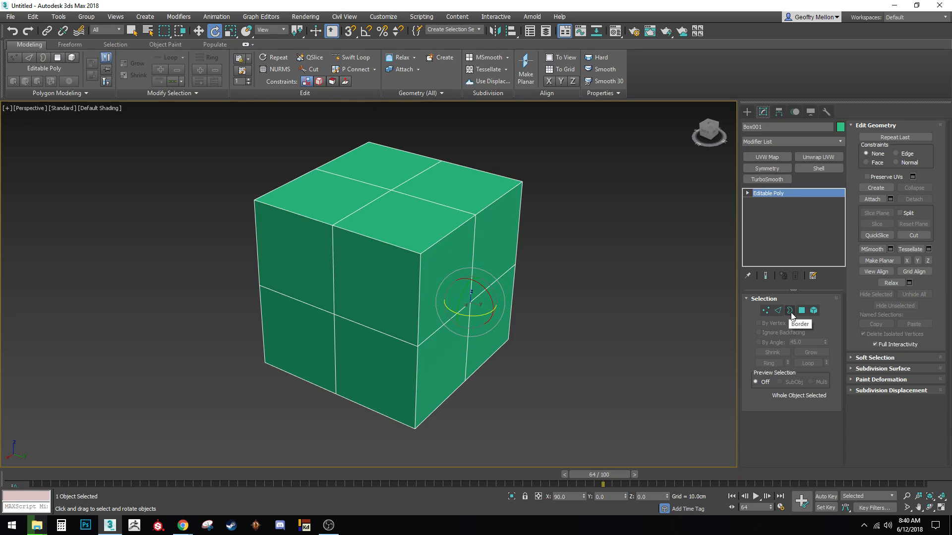
Enter vertex mode, try connecting two vertices with a diagonal edge, then undo it
left_click(766, 311)
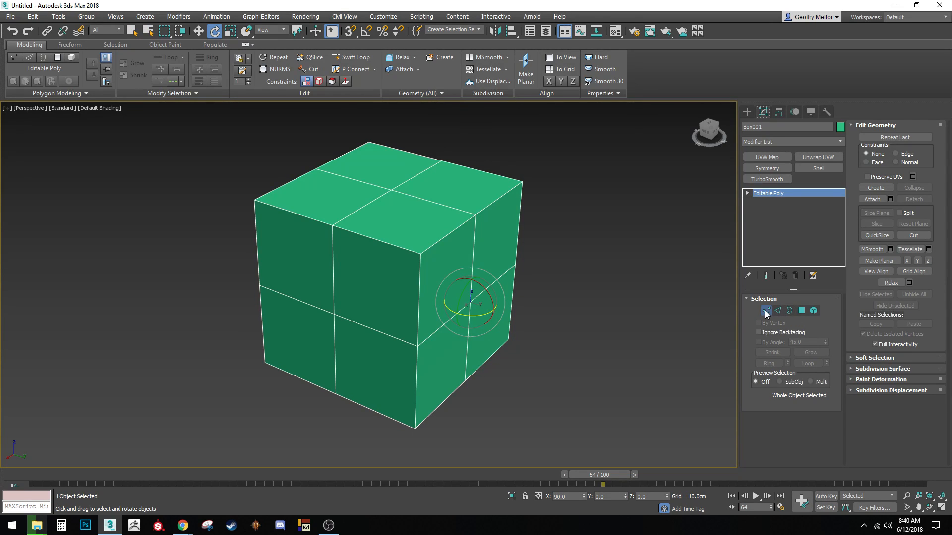
middle_click_drag(495, 268, 504, 289, "alt")
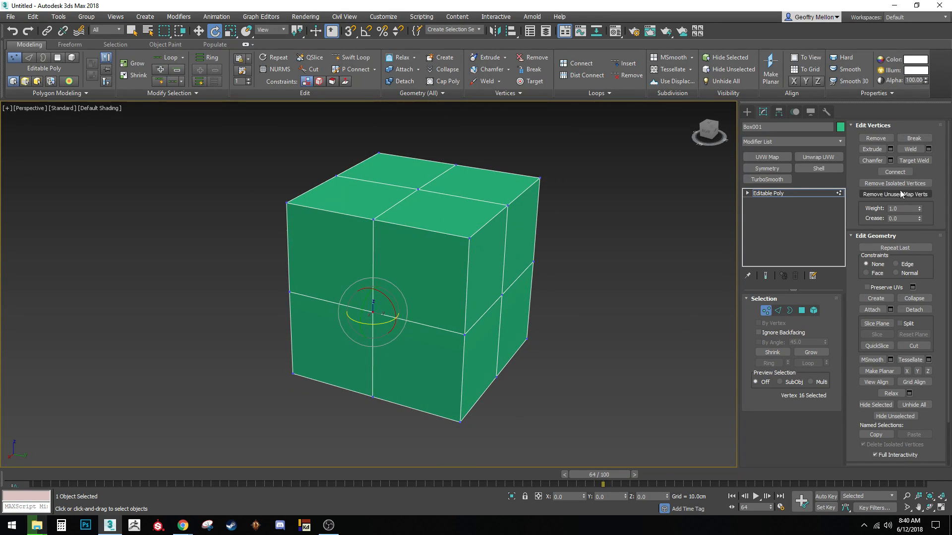
left_click(469, 237, "ctrl")
right_click(592, 344)
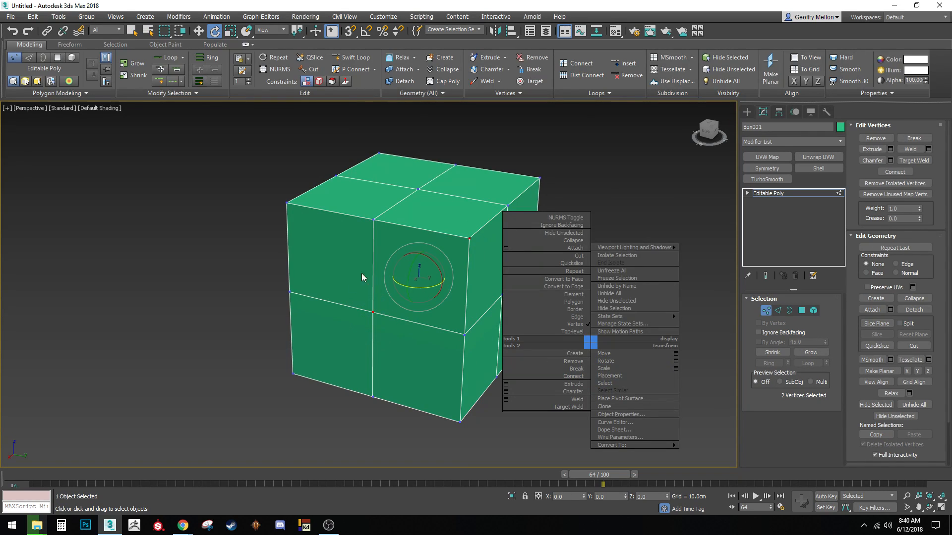
left_click(571, 376)
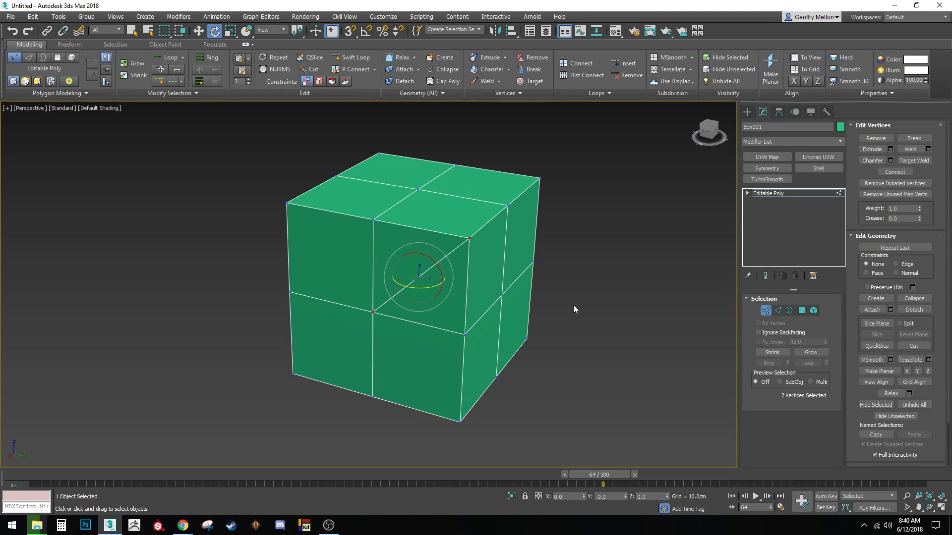
middle_click_drag(569, 306, 573, 270)
key("ctrl+z")
Try connecting the front-centre and top-front-centre vertices, then reframe the cube in the viewport
left_click(374, 279)
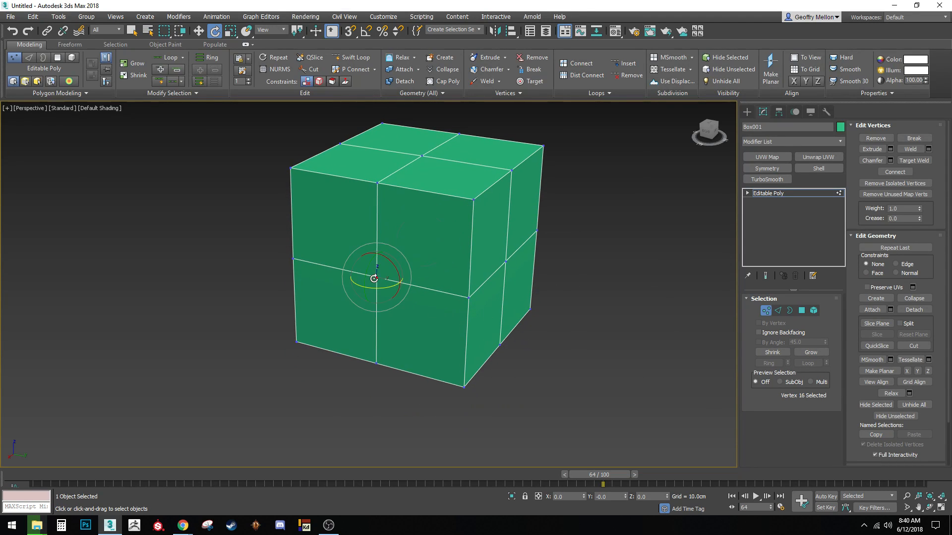
left_click(422, 155, "ctrl")
right_click(617, 292)
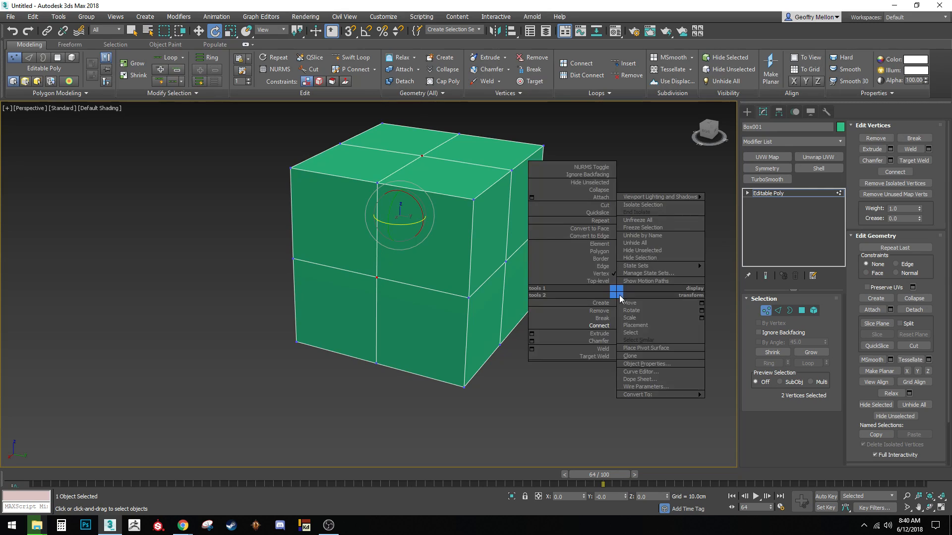
left_click(599, 327)
middle_click_drag(436, 168, 394, 308)
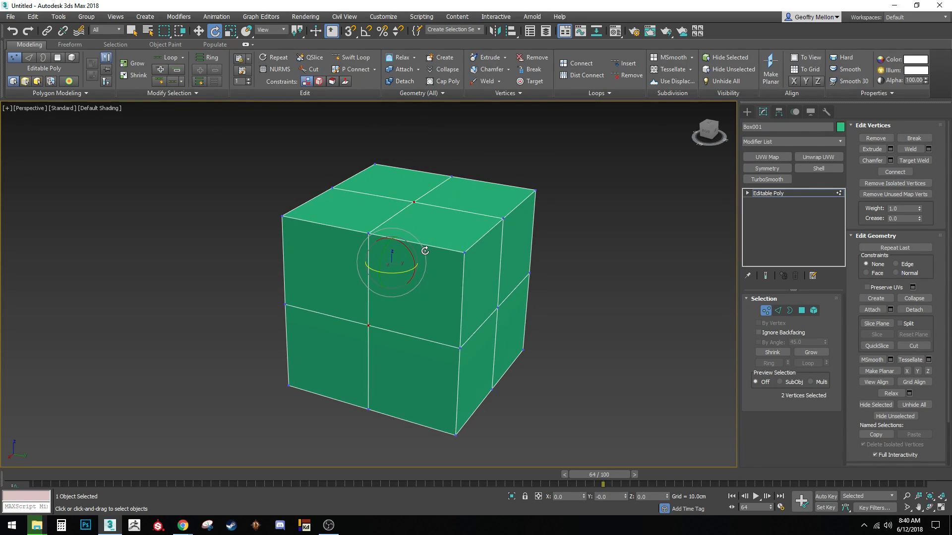
scroll(576, 248, "down", 2)
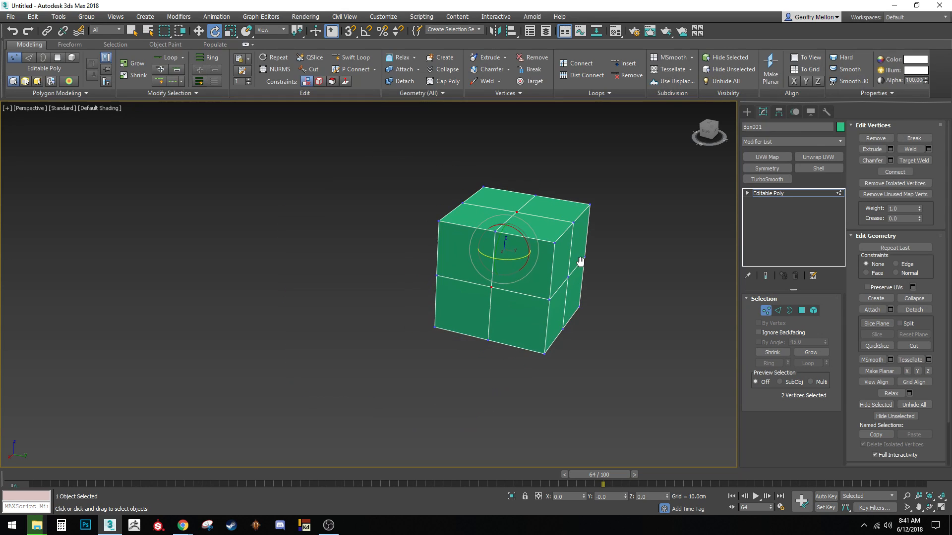
scroll(436, 293, "up", 3)
scroll(530, 297, "down", 1)
Remove the front-centre vertex so the front face merges
left_click(578, 296)
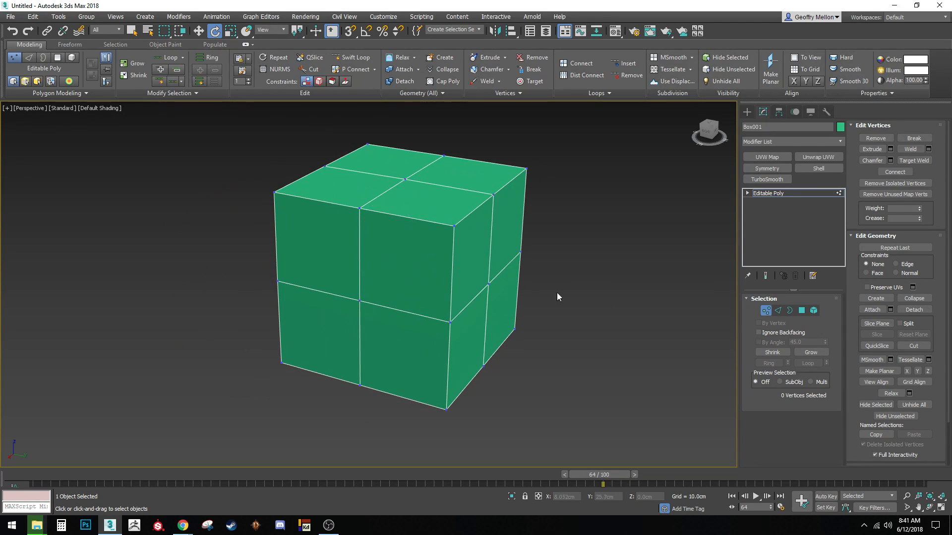
left_click(454, 227)
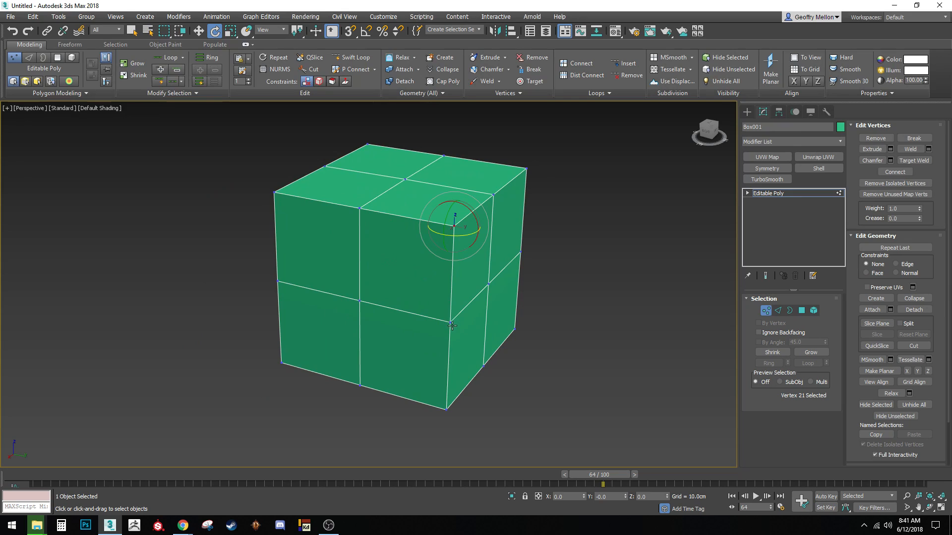
left_click(360, 301)
right_click(582, 315)
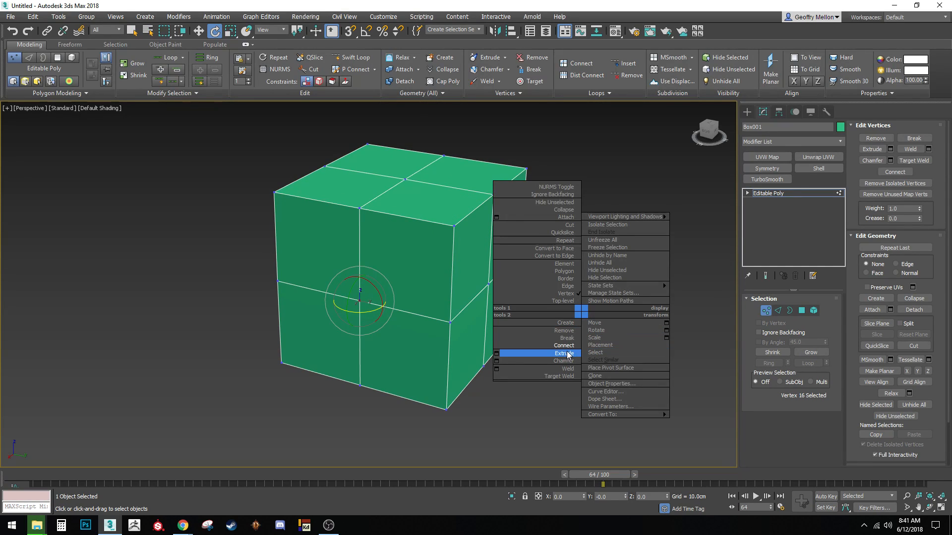
left_click(565, 331)
Connect the two top-front-edge vertices and the front-right-edge vertex with new edges
left_click(360, 209)
left_click(454, 226, "ctrl")
left_click(449, 323, "ctrl")
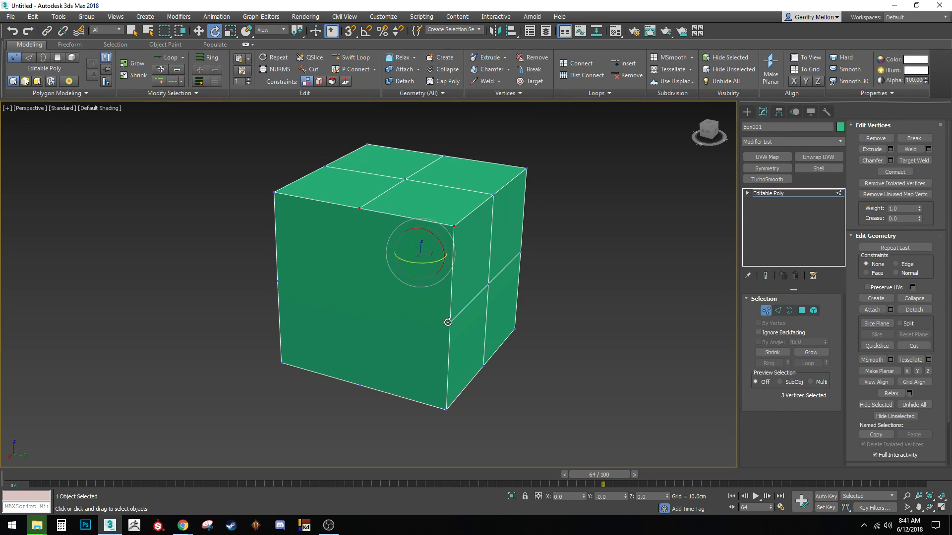
right_click(638, 309)
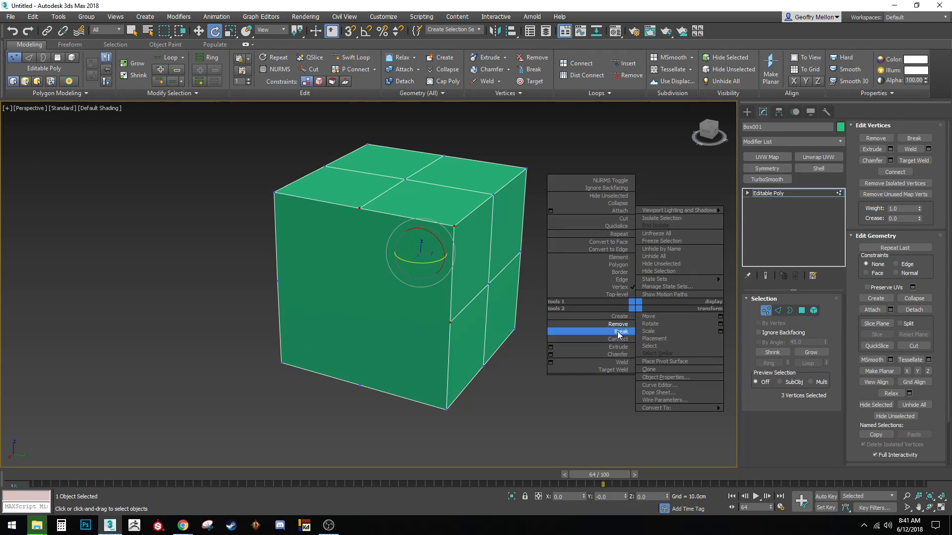
left_click(595, 335)
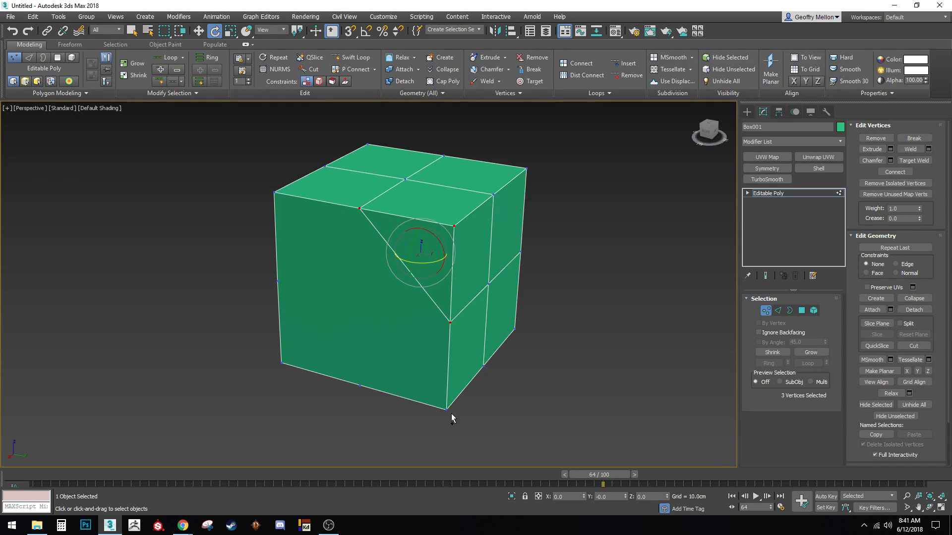
Try connecting four vertices including the bottom one, then undo the new edges
key("ctrl+z")
left_click(447, 409, "ctrl")
right_click(640, 225)
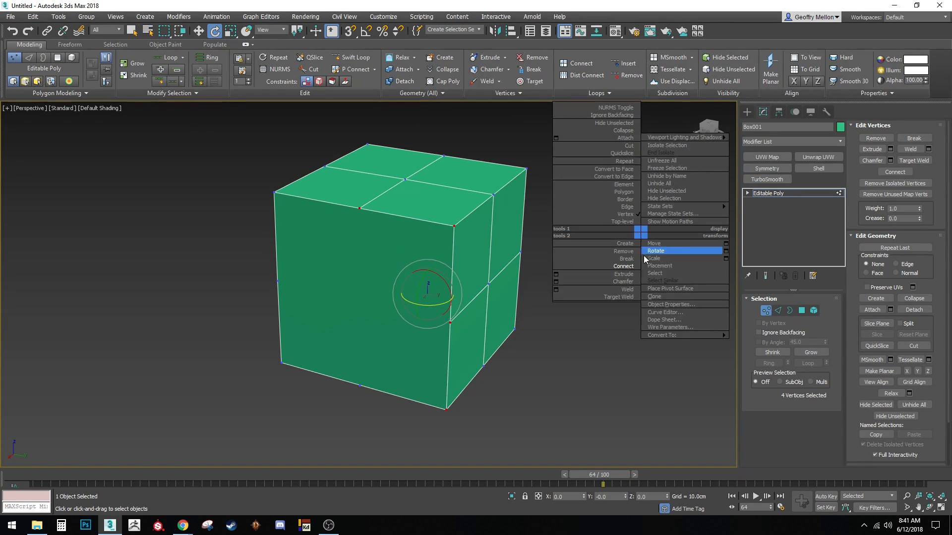
left_click(632, 270)
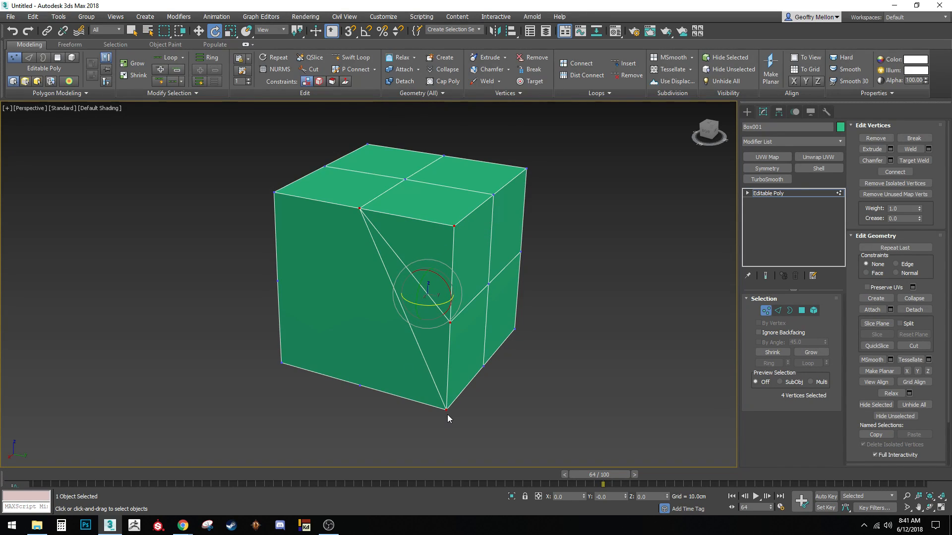
key("ctrl+z")
Try a five-vertex connection, undo until the front-centre vertex returns, and switch to Edge mode
left_click(360, 386, "ctrl")
right_click(562, 348)
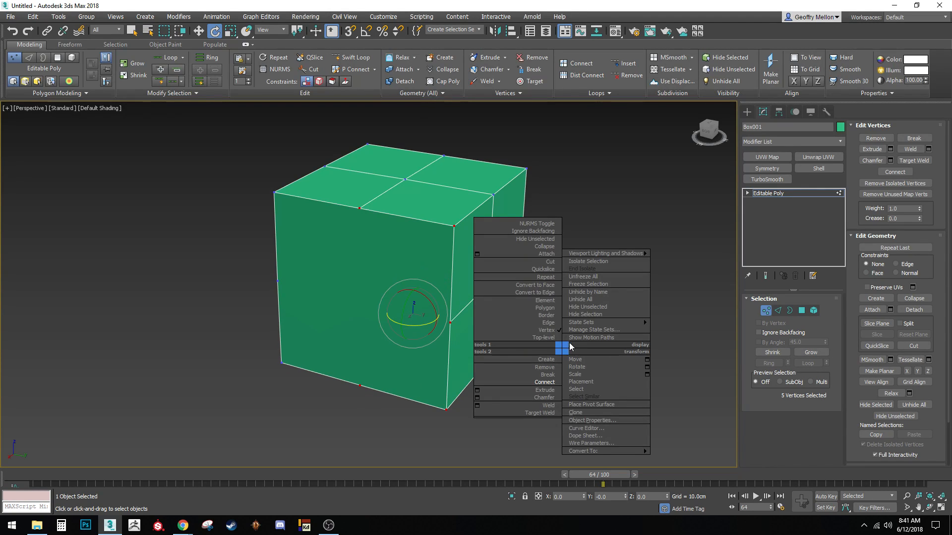
left_click(544, 382)
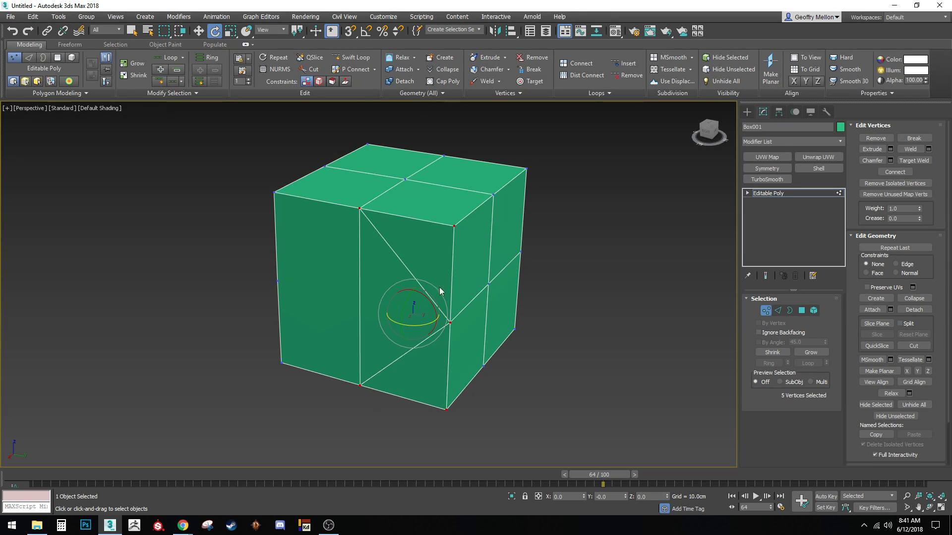
key("ctrl+z")
middle_click_drag(637, 277, 558, 226)
key("ctrl+z")
key("ctrl+z")
key("ctrl+z")
key("ctrl+z")
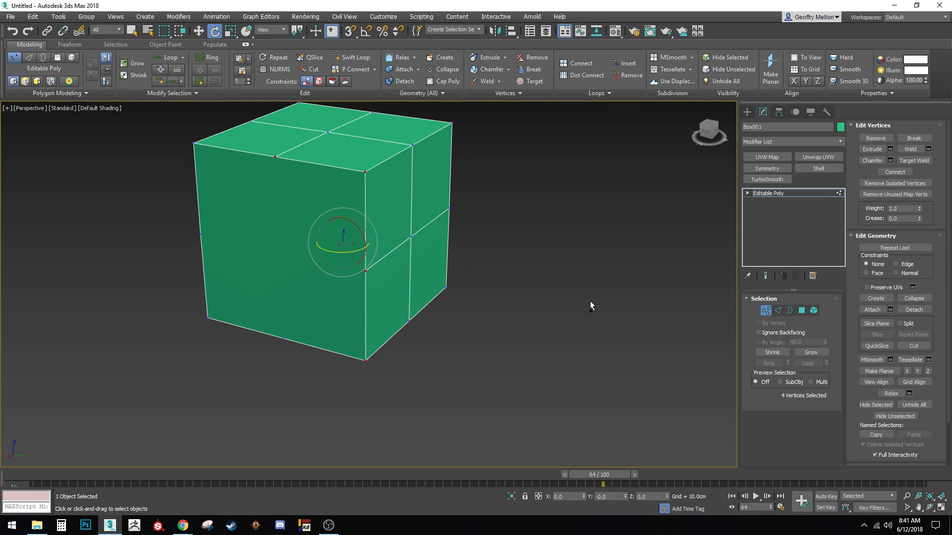
key("ctrl+z")
key("ctrl+z")
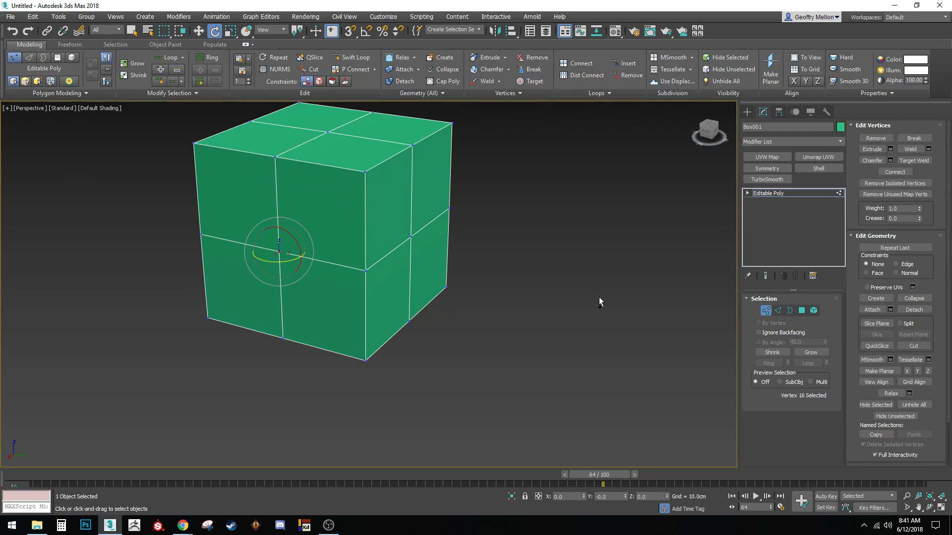
left_click(778, 311)
middle_click_drag(394, 227, 428, 252)
Select the vertical and top front edges and open the Connect Edges settings
left_click(383, 207)
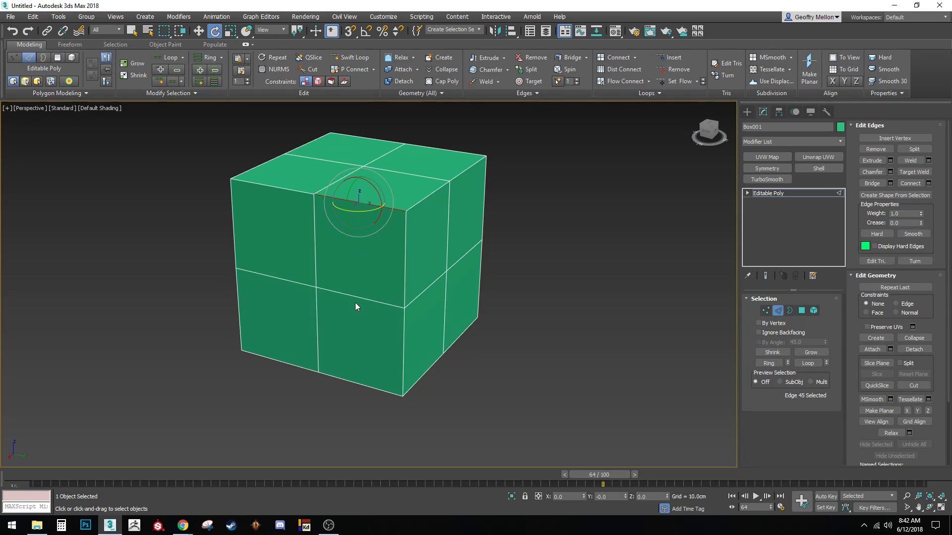
left_click(316, 248)
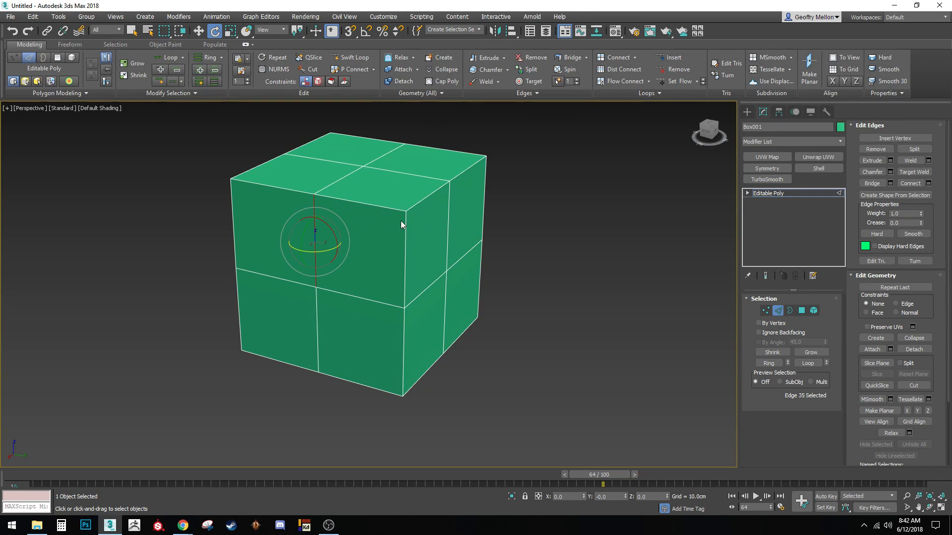
left_click(375, 204, "ctrl")
right_click(603, 240)
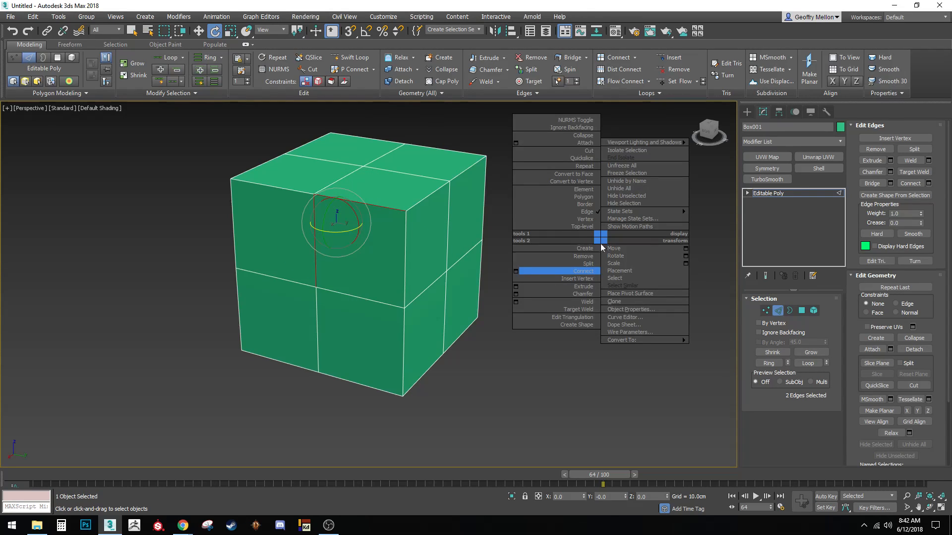
left_click(515, 272)
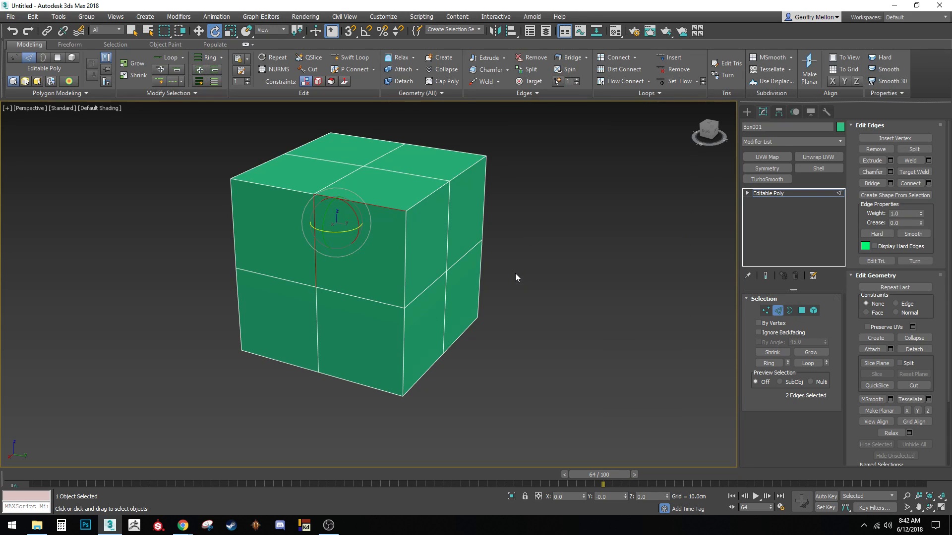
left_click_drag(491, 228, 654, 217)
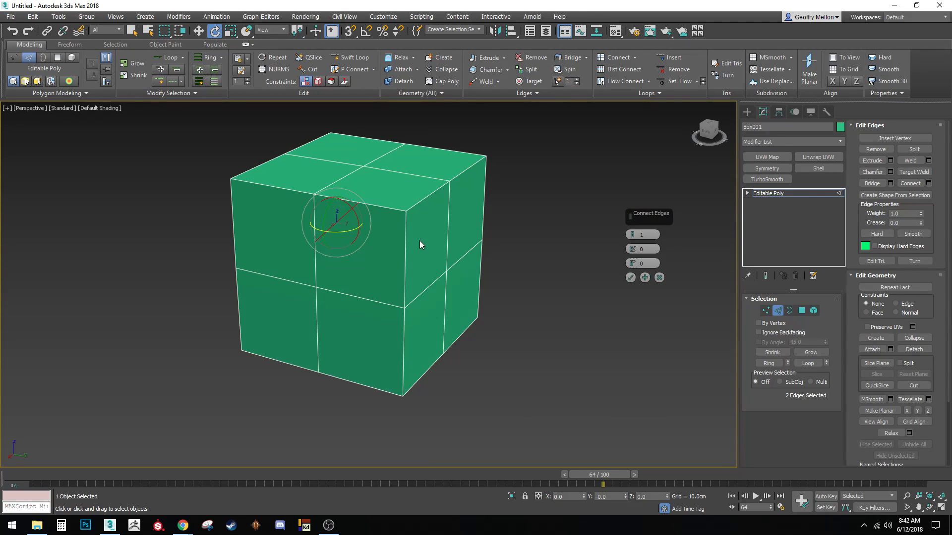
middle_click_drag(510, 276, 500, 299)
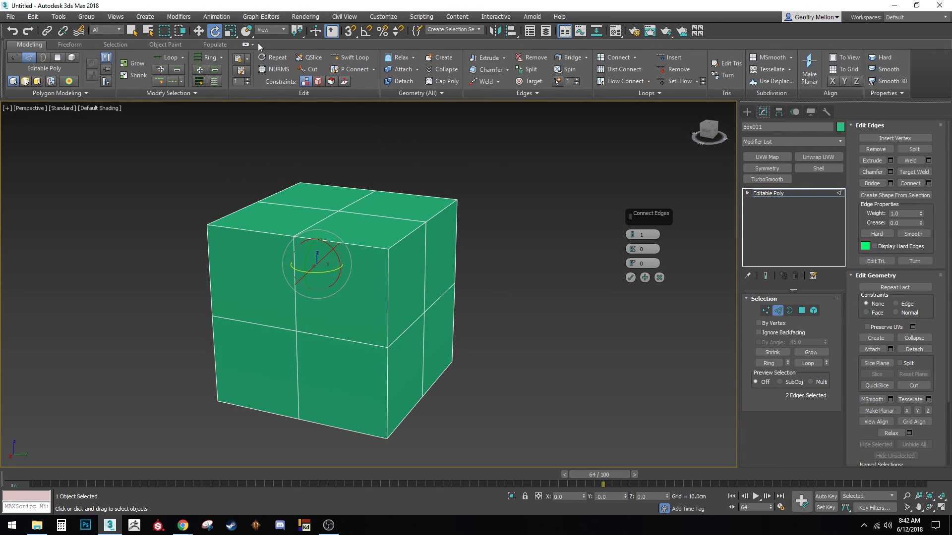
Minimize the ribbon, select a front edge and expand it to its ring with Alt+R
left_click(245, 44)
mouse_move(446, 302)
middle_mouse_down("alt")
mouse_move(441, 281)
mouse_move(420, 291)
mouse_move(436, 319)
mouse_move(461, 310)
mouse_move(450, 310)
middle_mouse_up("alt")
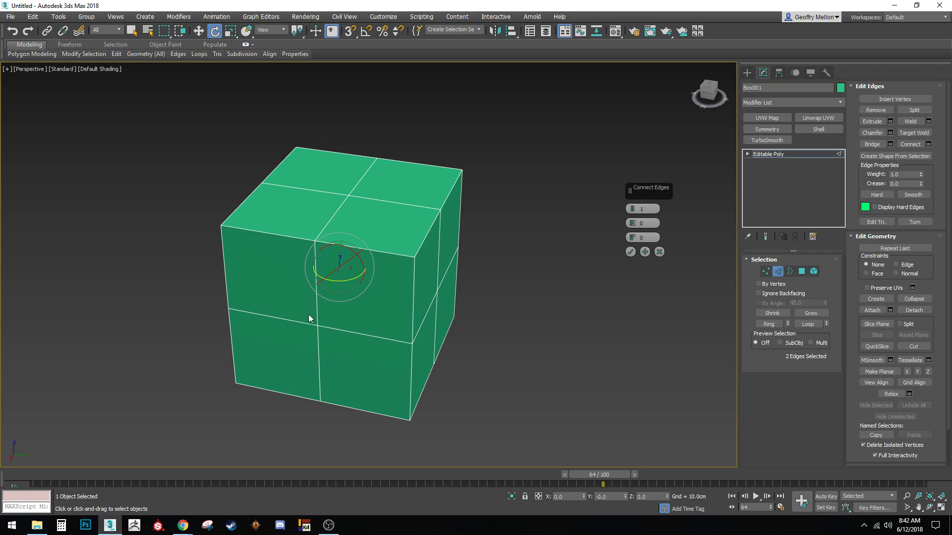
left_click(366, 334)
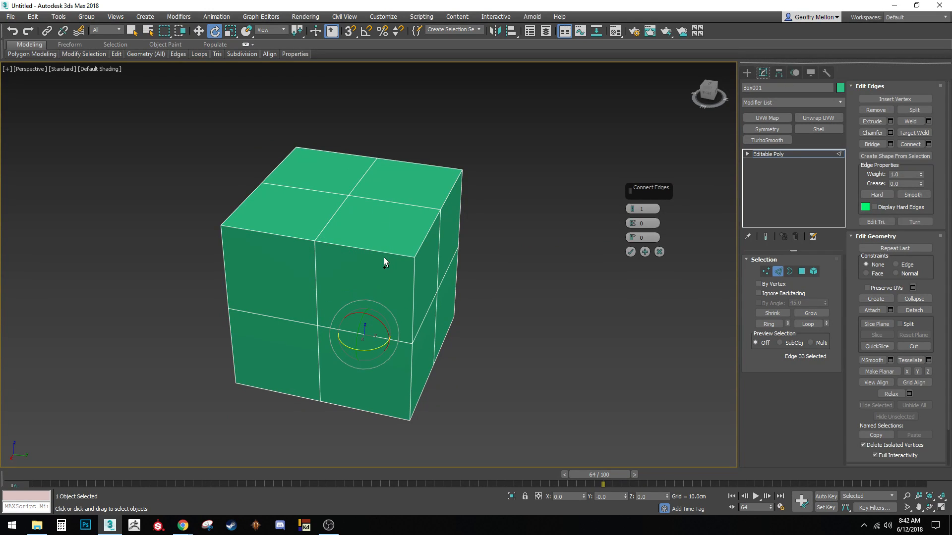
middle_click_drag(446, 290, 366, 169, "alt")
middle_click_drag(443, 294, 454, 248, "alt")
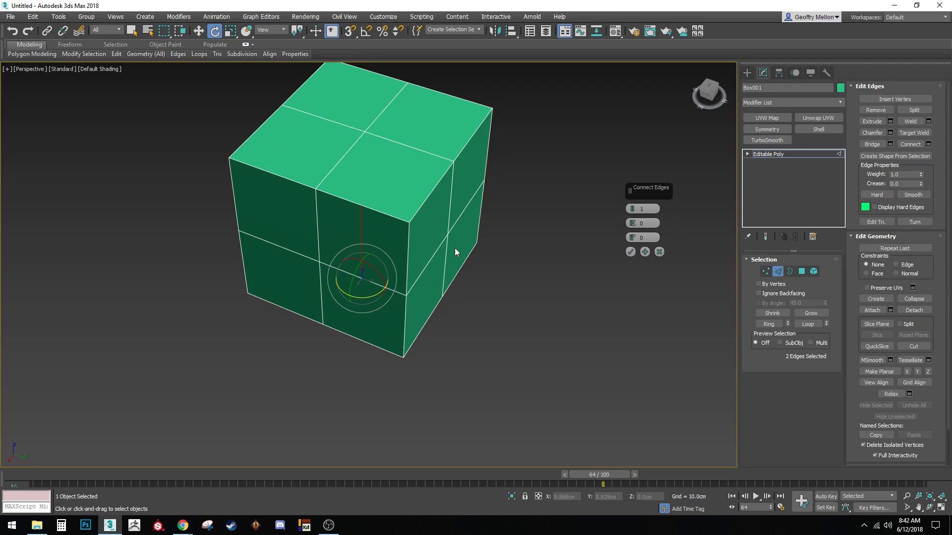
key("alt+r")
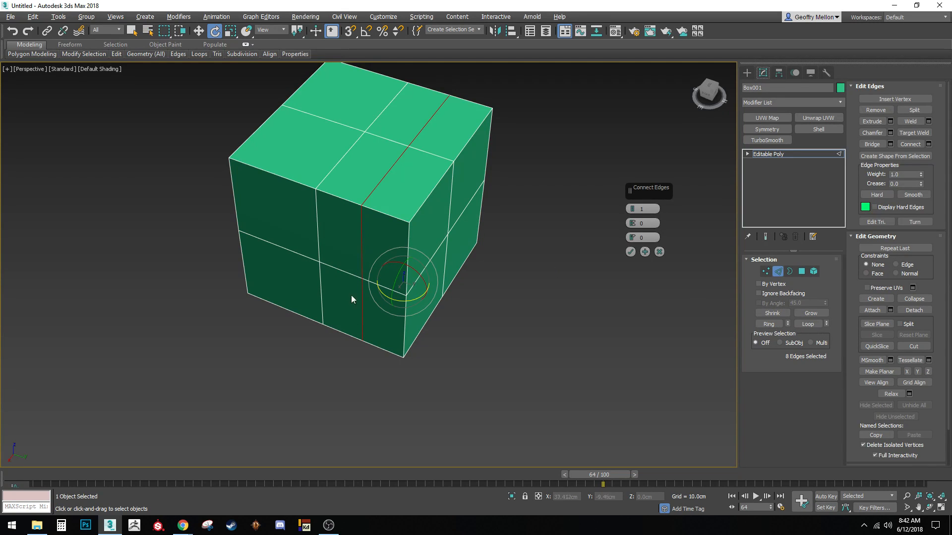
left_click(660, 252)
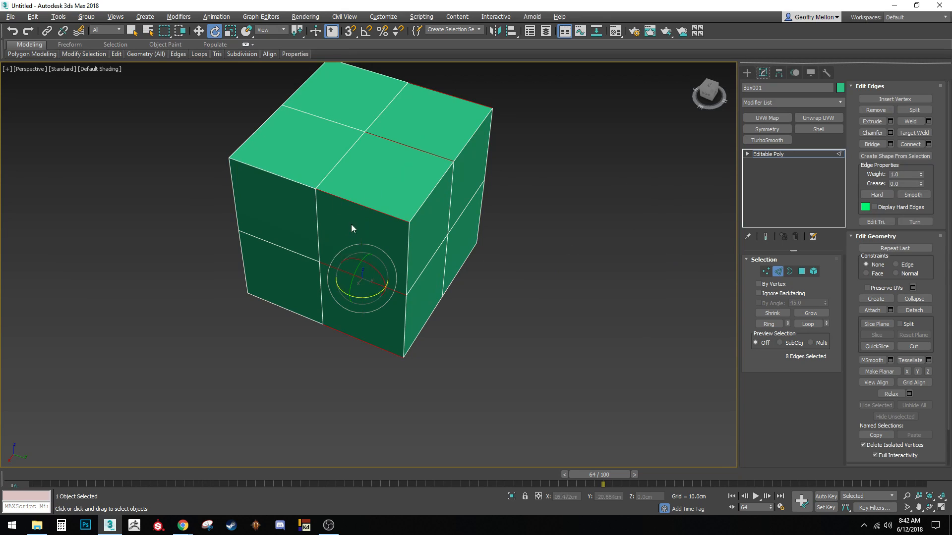
middle_click_drag(593, 232, 487, 296, "alt")
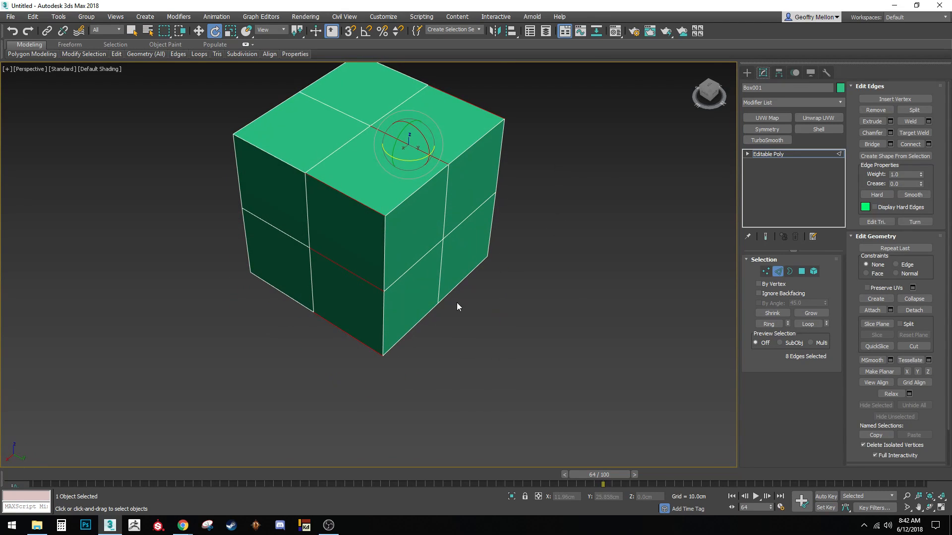
left_click(768, 324)
Open the Connect settings on the eight-edge ring and orbit to inspect the midpoint loop preview
right_click(496, 230)
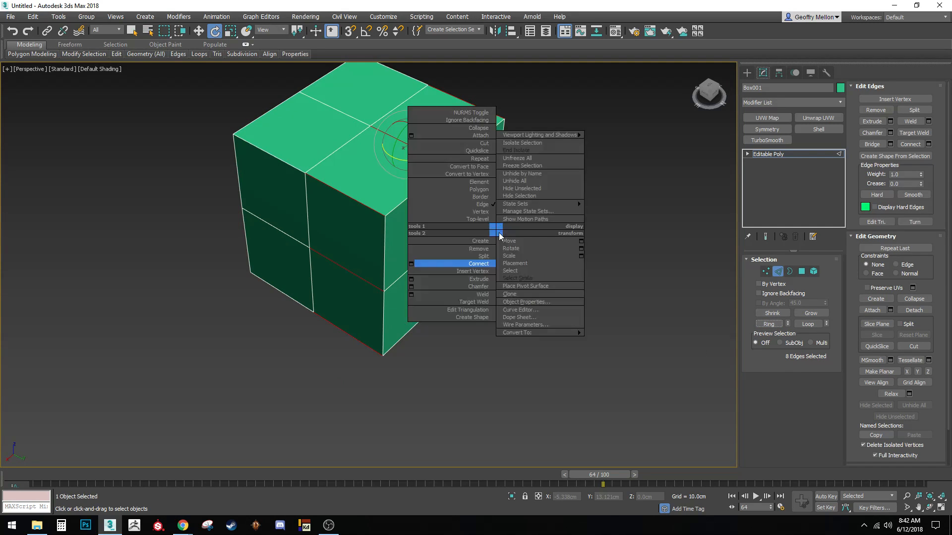
left_click(413, 264)
middle_click_drag(415, 268, 432, 285, "alt")
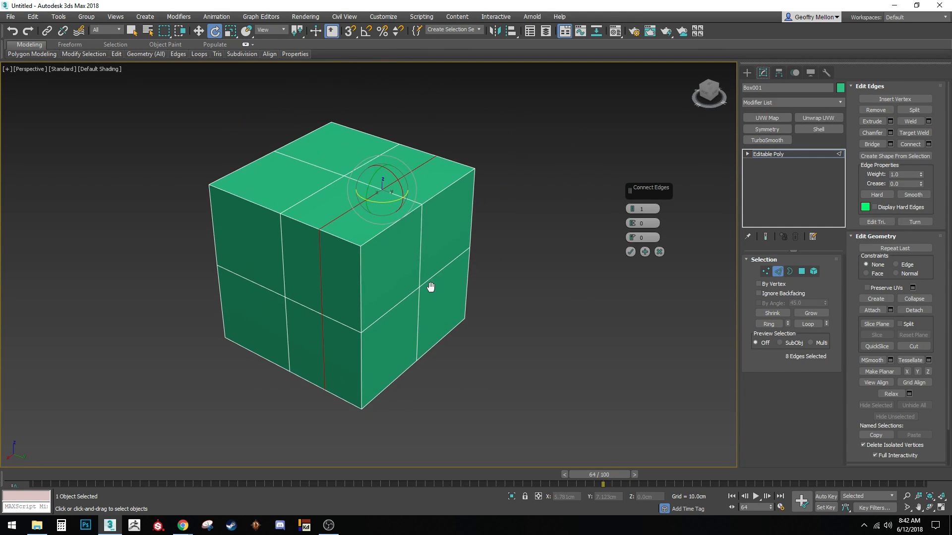
middle_click_drag(376, 297, 263, 170, "alt")
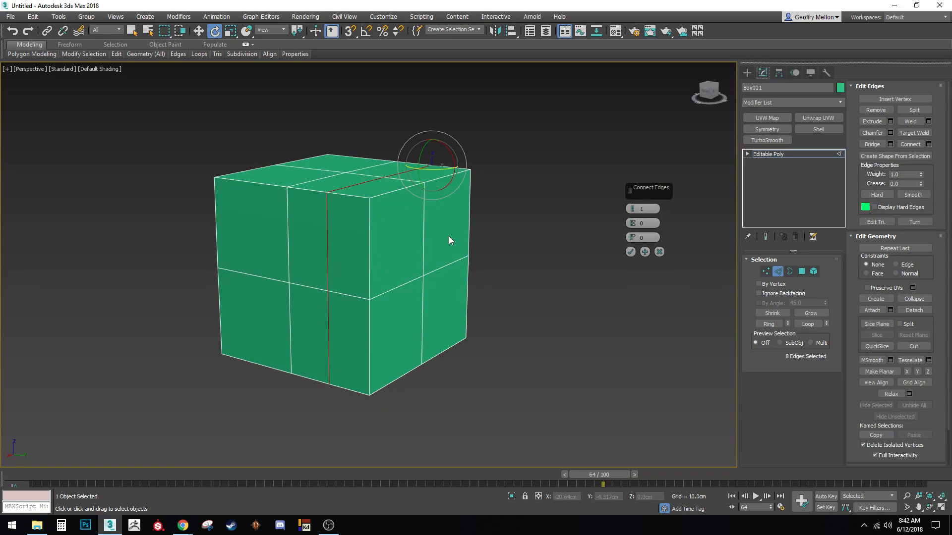
middle_click_drag(448, 236, 449, 275, "alt")
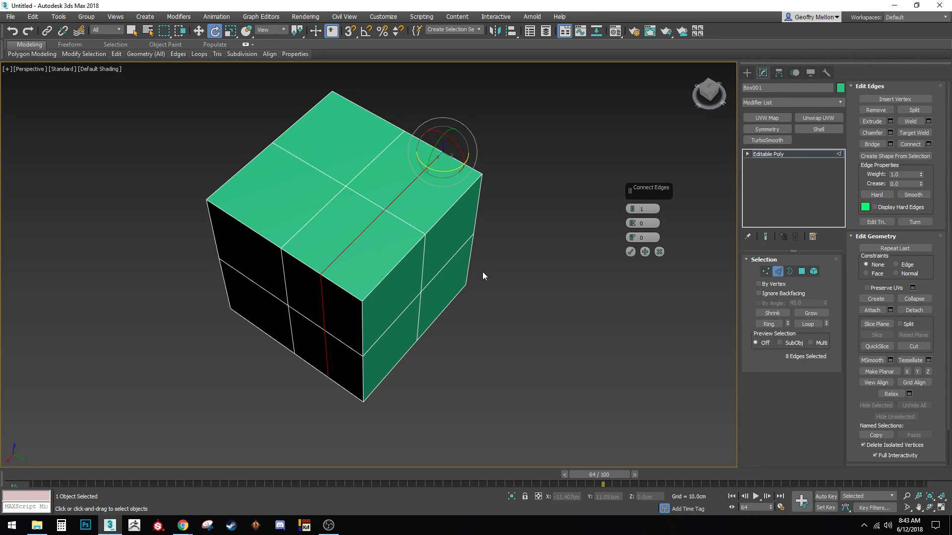
middle_click_drag(442, 282, 408, 238, "alt")
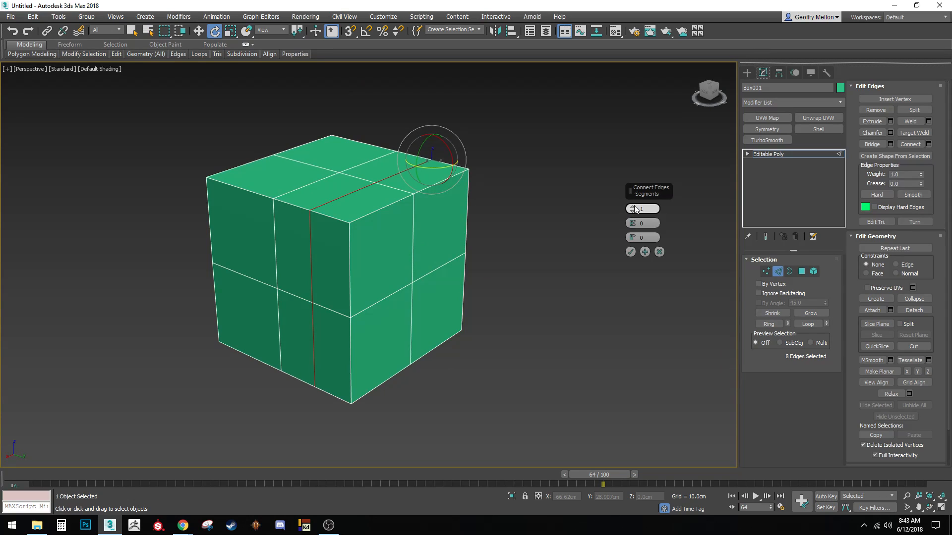
Try 10 and 2 segments, then apply the connection with Pinch 0 and Slide 72
scroll(634, 210, "up", 1)
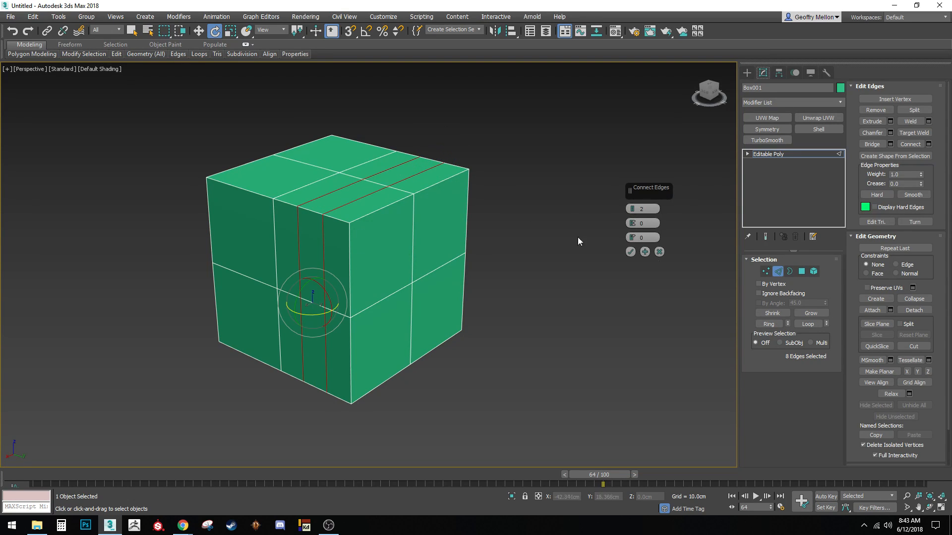
mouse_move(635, 209)
left_mouse_down()
mouse_move(636, 192)
mouse_move(641, 209)
left_mouse_up()
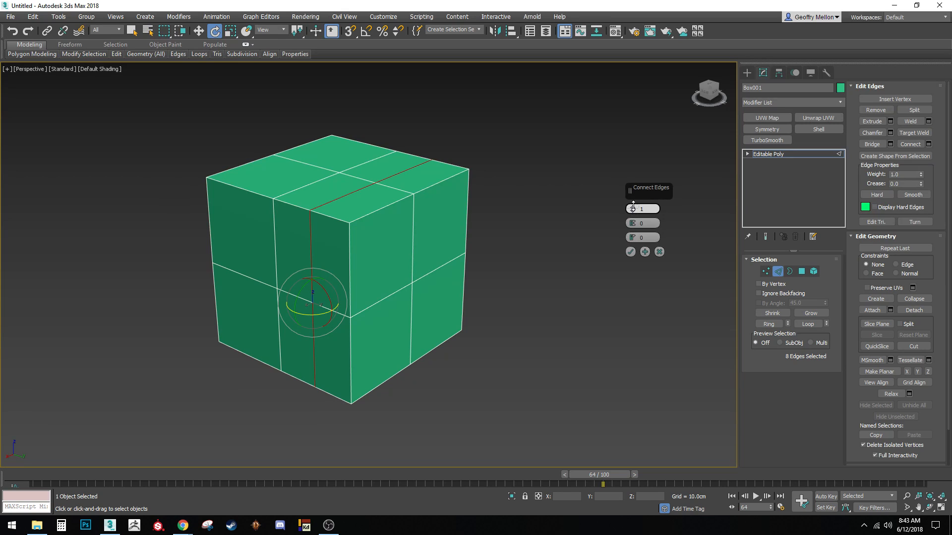
left_click_drag(634, 210, 672, 156)
key("alt+a")
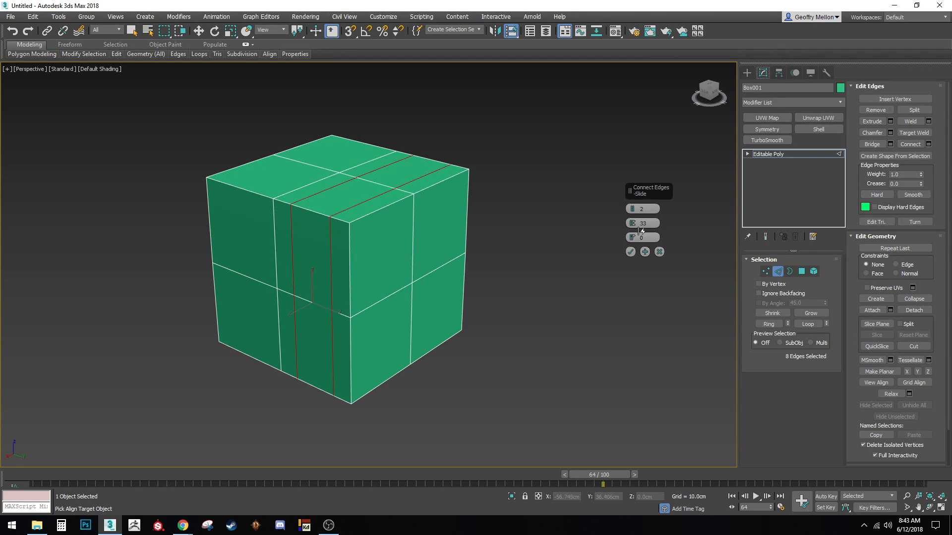
left_click_drag(649, 224, 574, 224)
type("0")
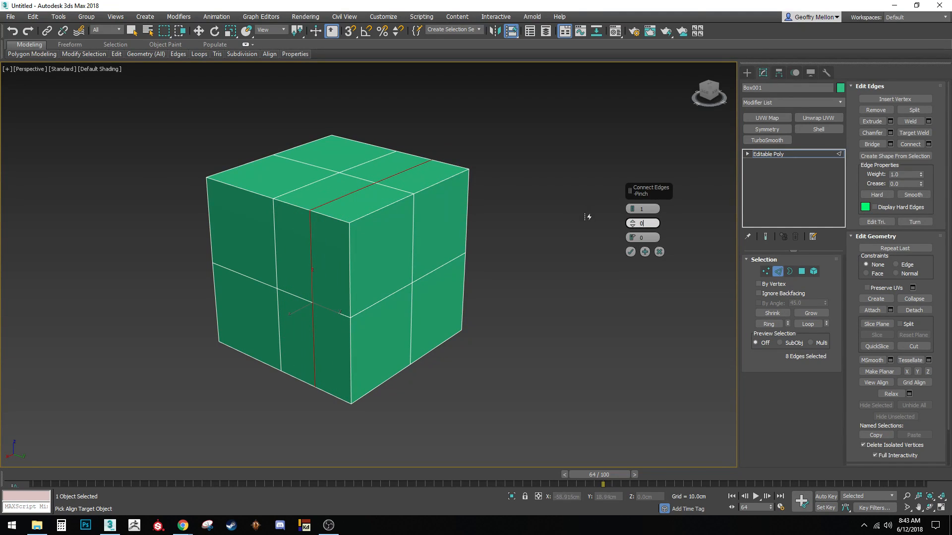
left_click(637, 237)
left_click_drag(633, 239, 644, 60)
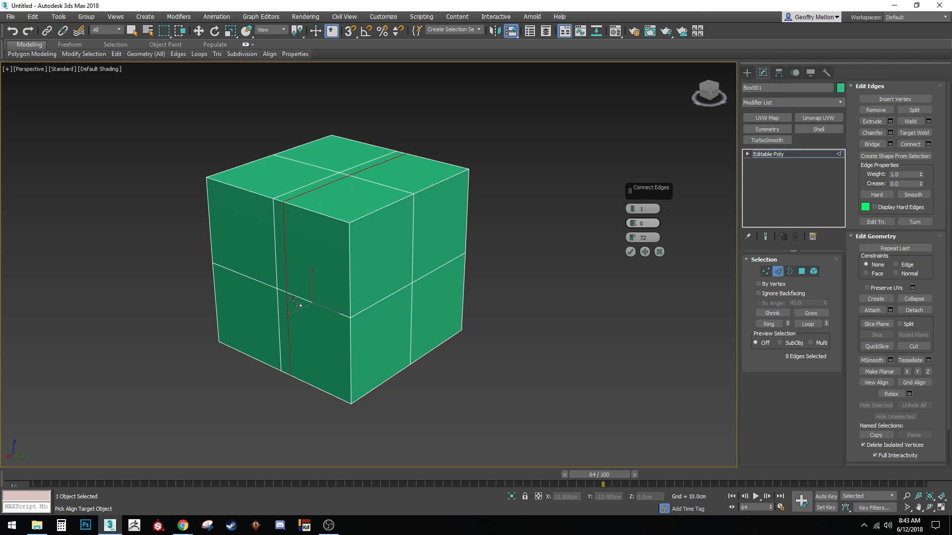
left_click(642, 223)
left_click(630, 252)
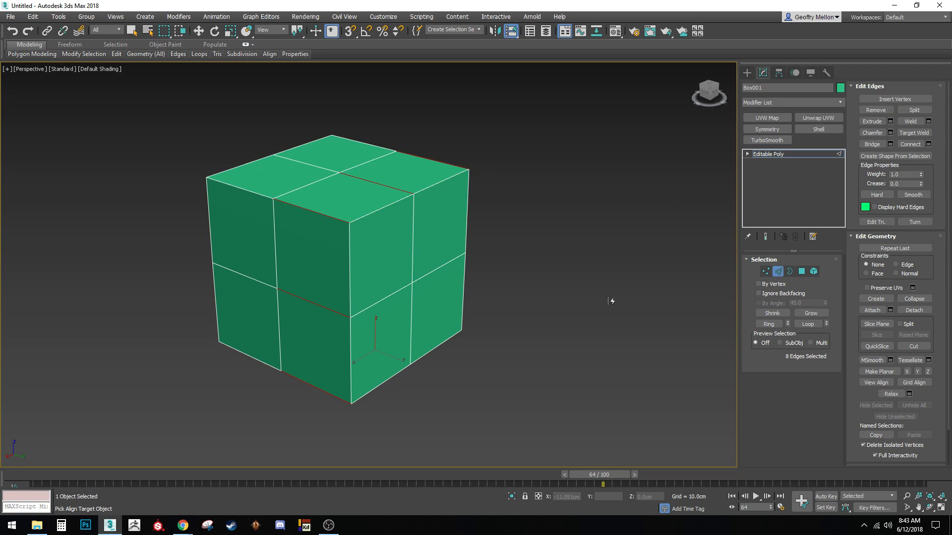
Move the vertex midway up the front corner sideways to dent the cube
key("w")
key("1")
left_click(351, 316)
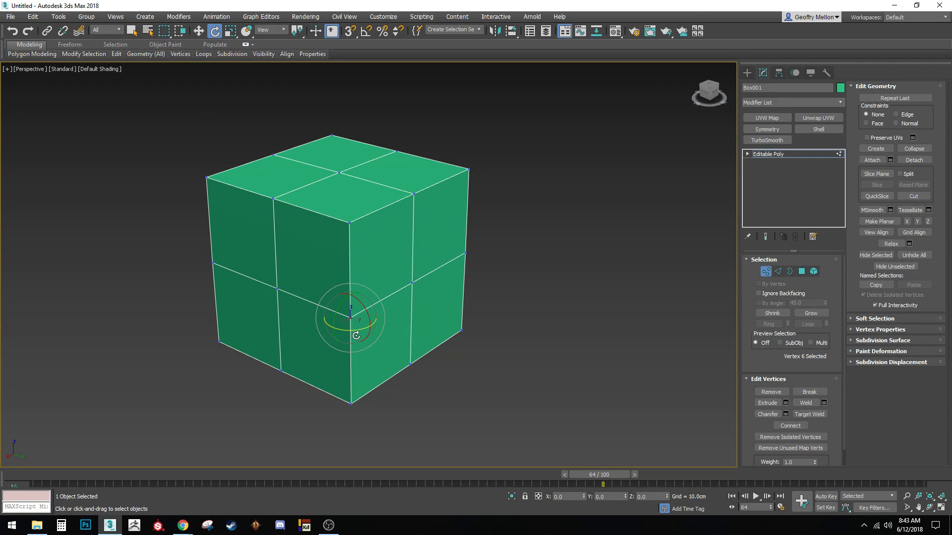
left_click_drag(373, 326, 348, 319)
Back in Edge mode, open the Connect settings to preview another loop through the ring
key("2")
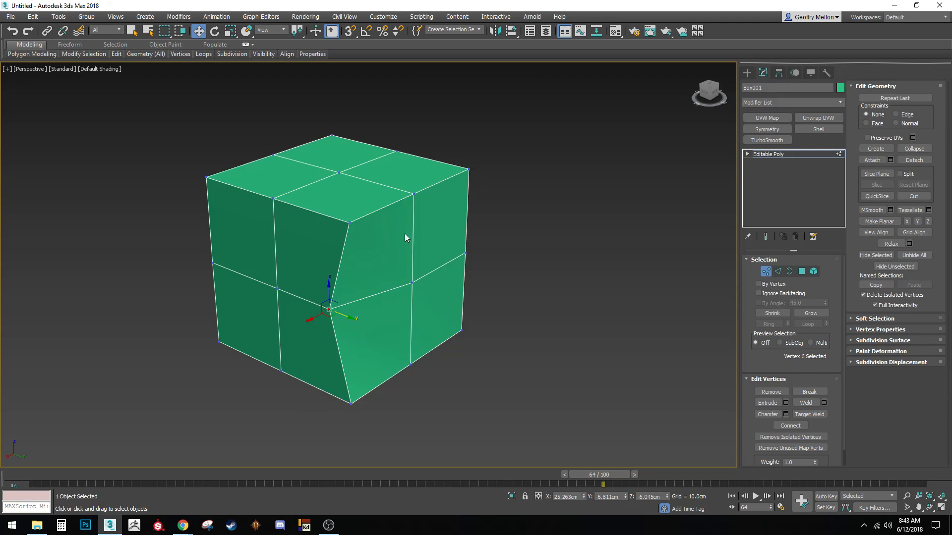
right_click(554, 249)
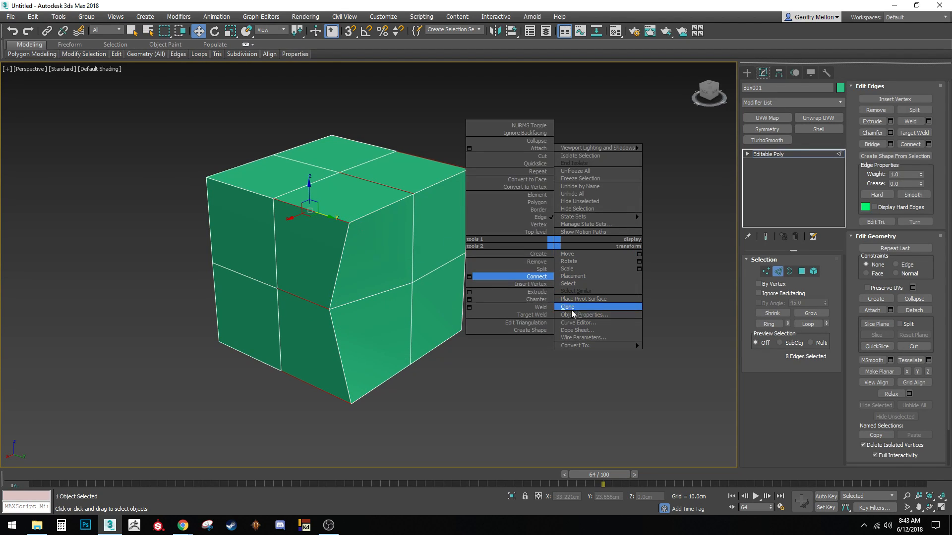
left_click(470, 279)
middle_click_drag(368, 276, 375, 257, "alt")
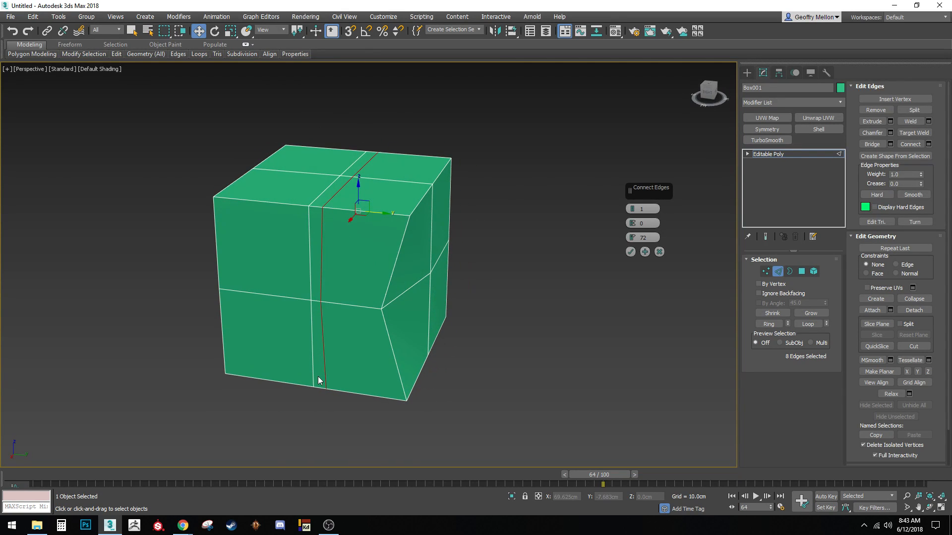
Adjust Slide from 72 to 82, confirm with OK, and return to whole-object level
mouse_move(643, 238)
left_mouse_down()
mouse_move(645, 220)
mouse_move(645, 235)
left_mouse_up()
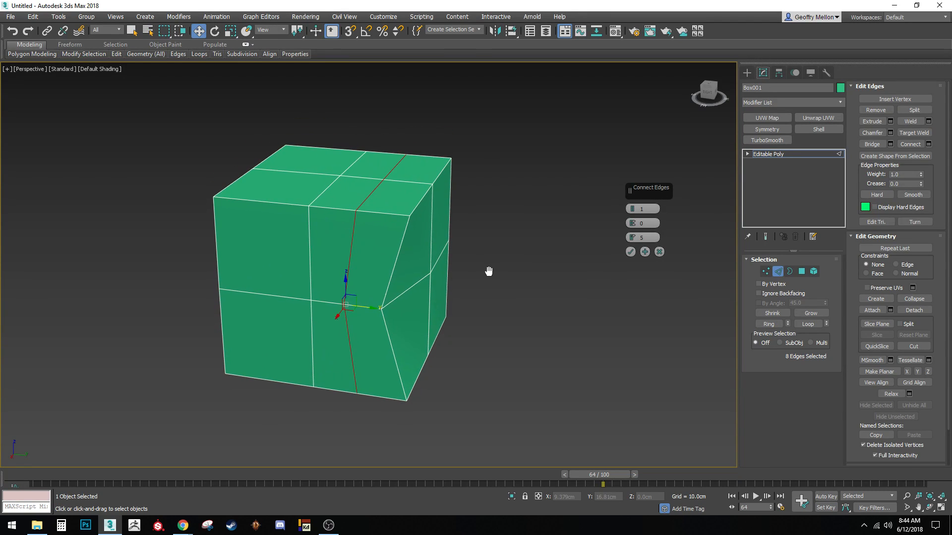
middle_click_drag(488, 271, 491, 272)
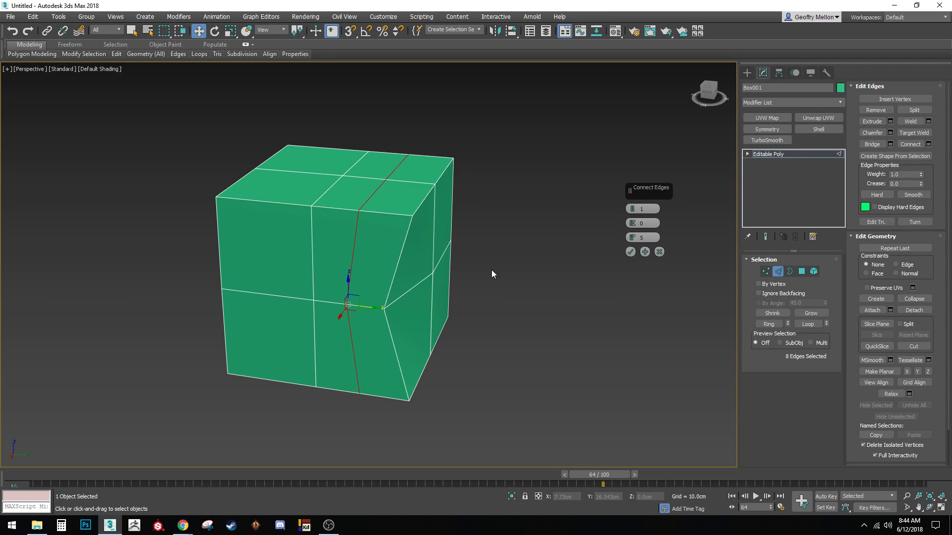
left_click(630, 252)
middle_click_drag(527, 261, 548, 262)
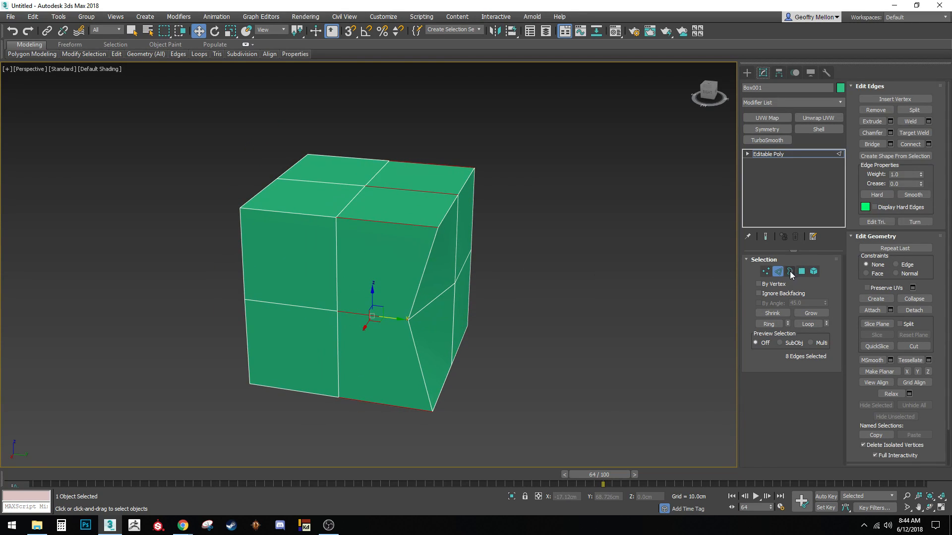
left_click(777, 272)
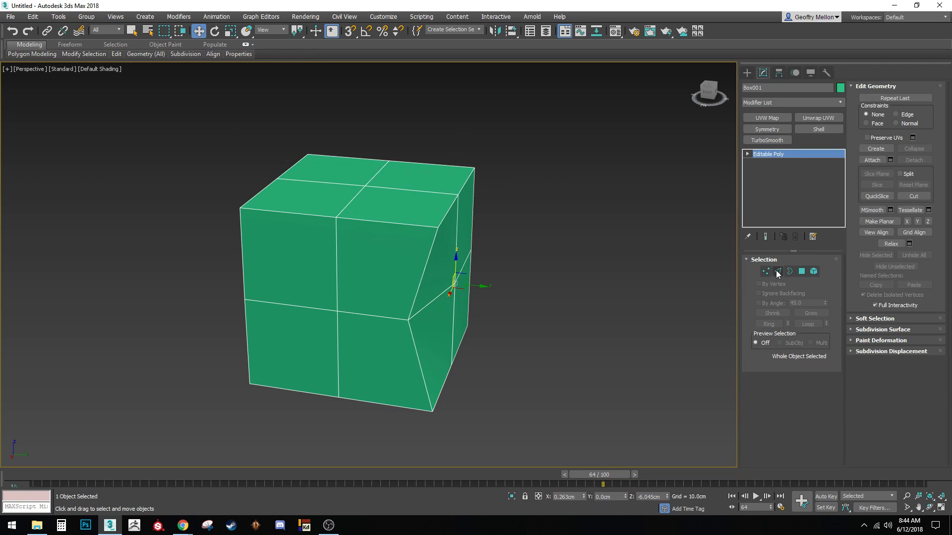